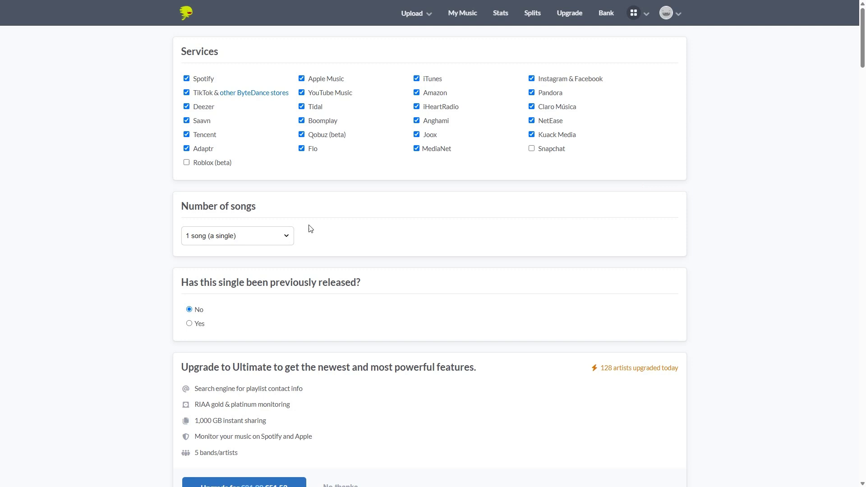
Keep '1 song (a single)' and scroll past the Ultimate upgrade offer to Artist/band name
click(287, 237)
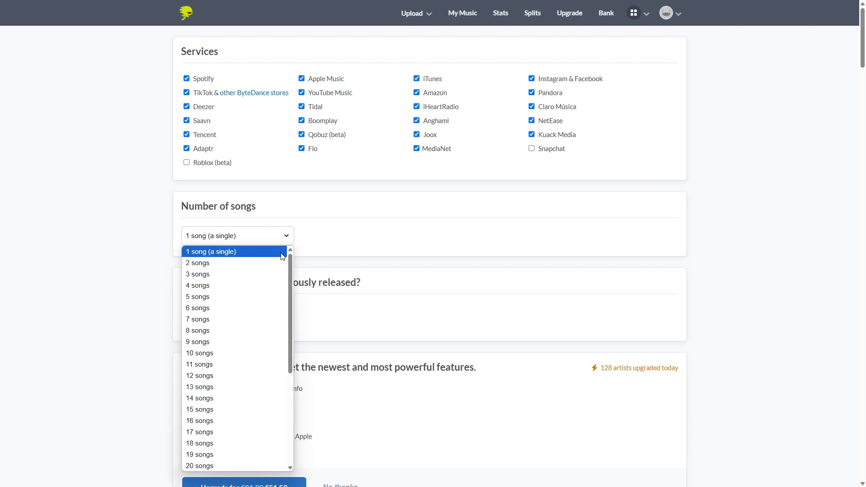
scroll(212, 400, down, 3)
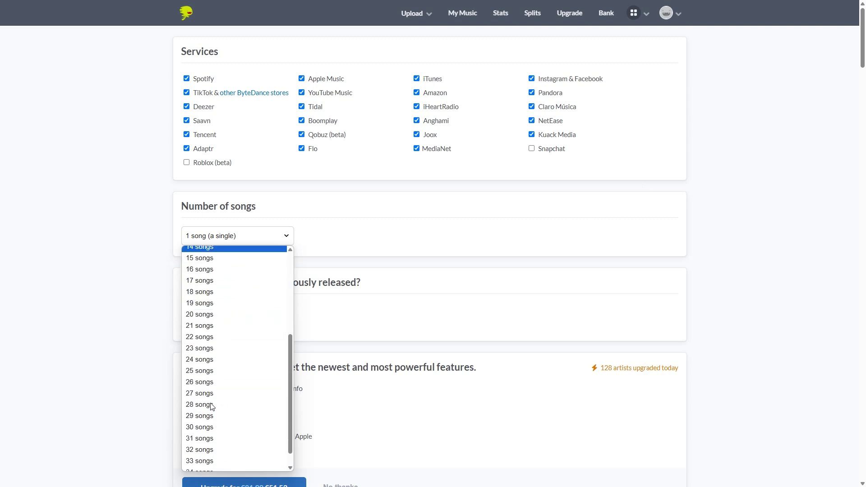
scroll(212, 406, down, 1)
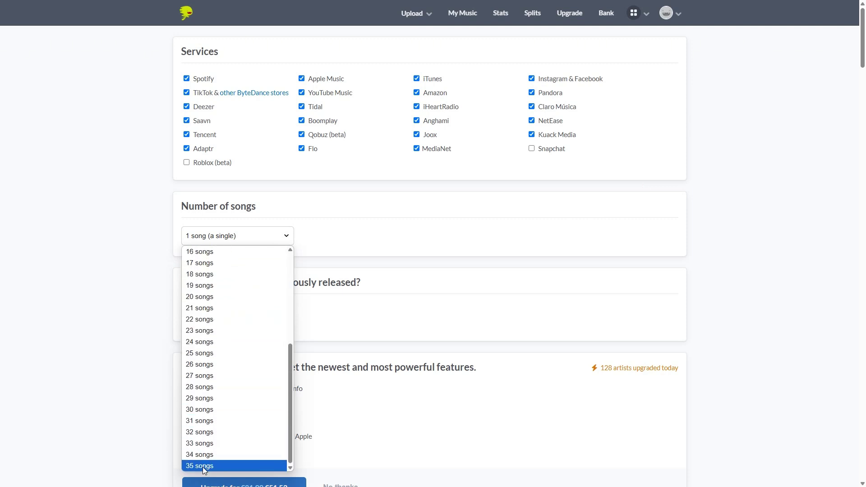
scroll(405, 303, down, 2)
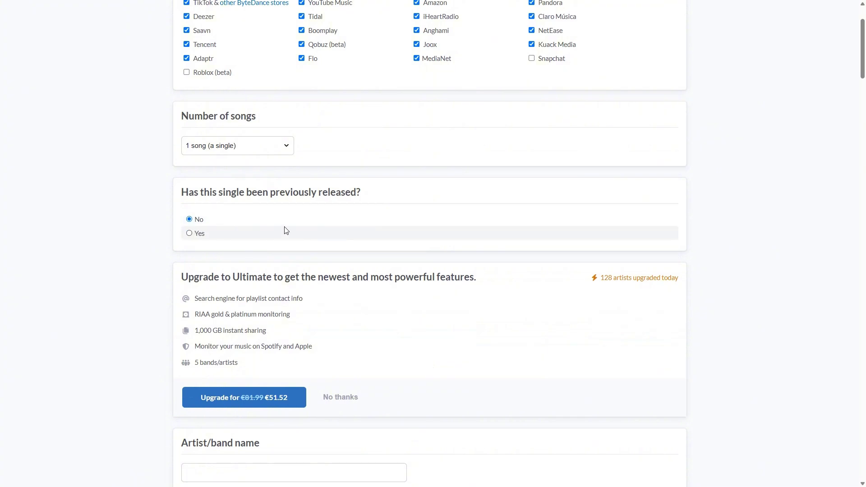
scroll(205, 244, down, 4)
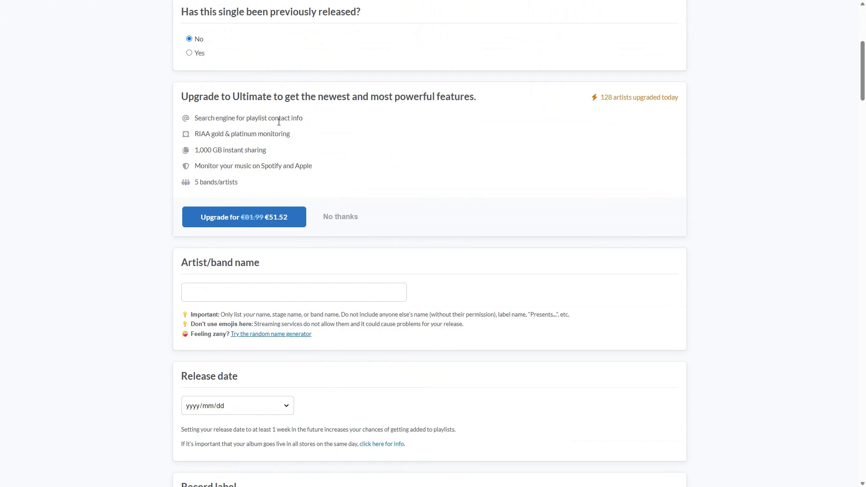
scroll(507, 176, up, 3)
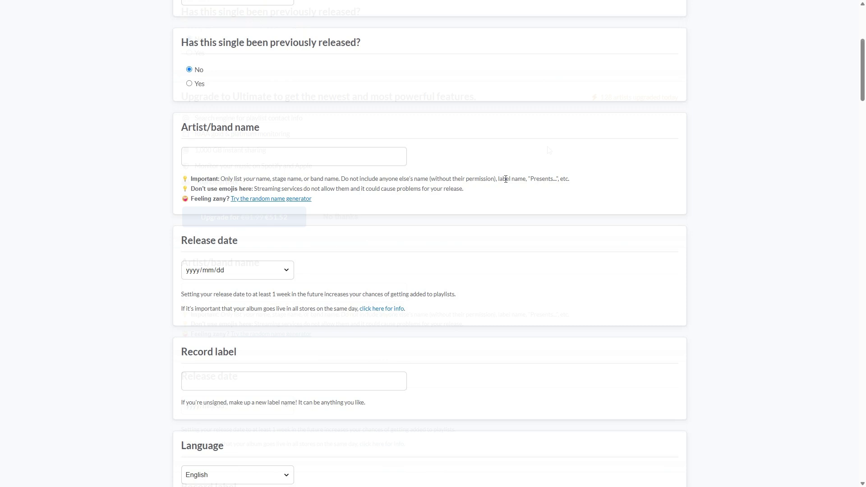
scroll(507, 182, down, 2)
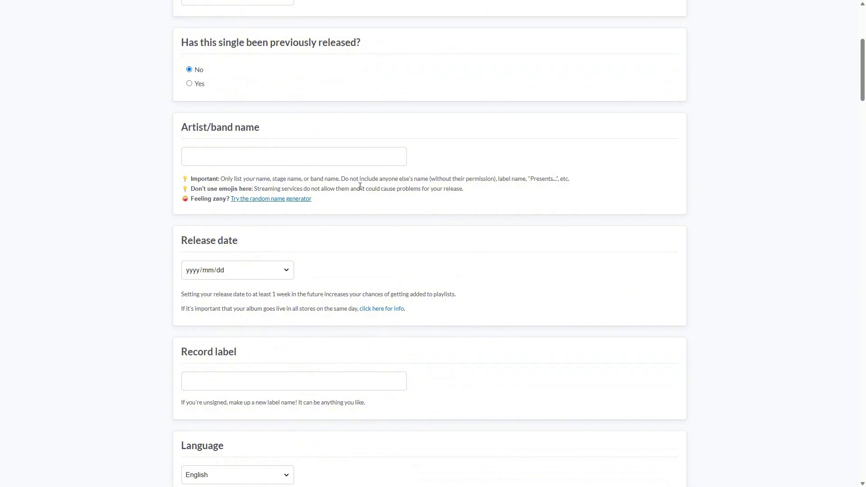
scroll(366, 184, down, 2)
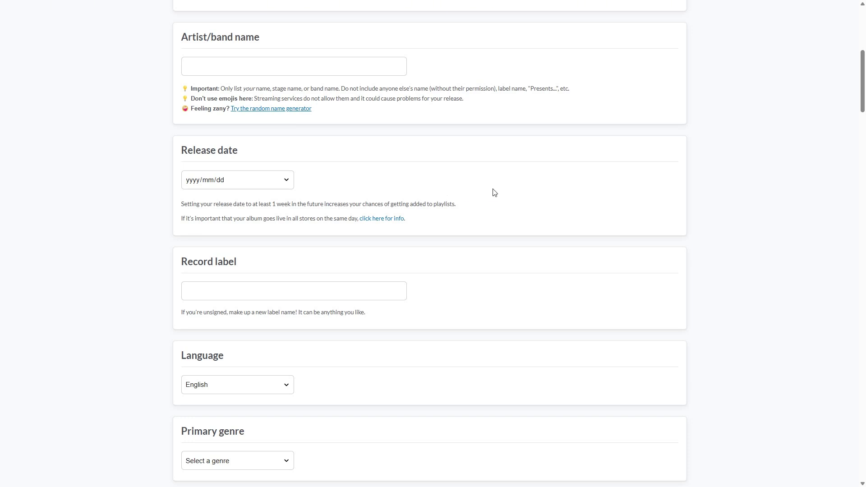
scroll(497, 193, down, 3)
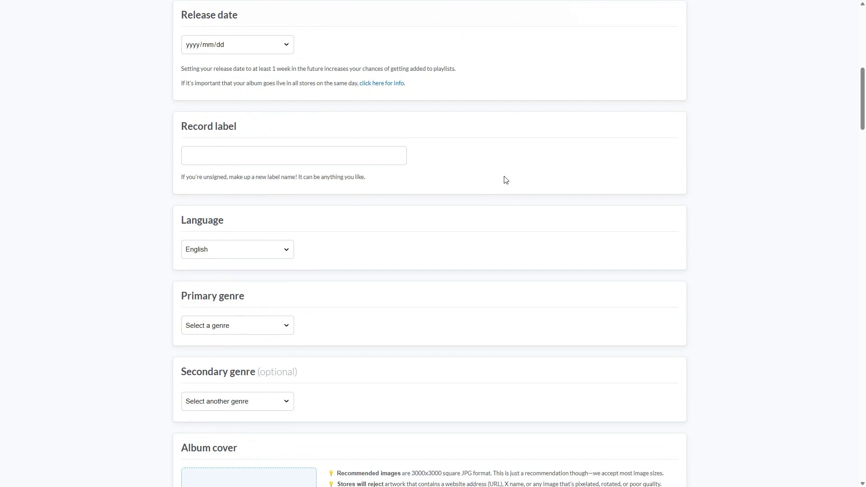
scroll(505, 181, down, 2)
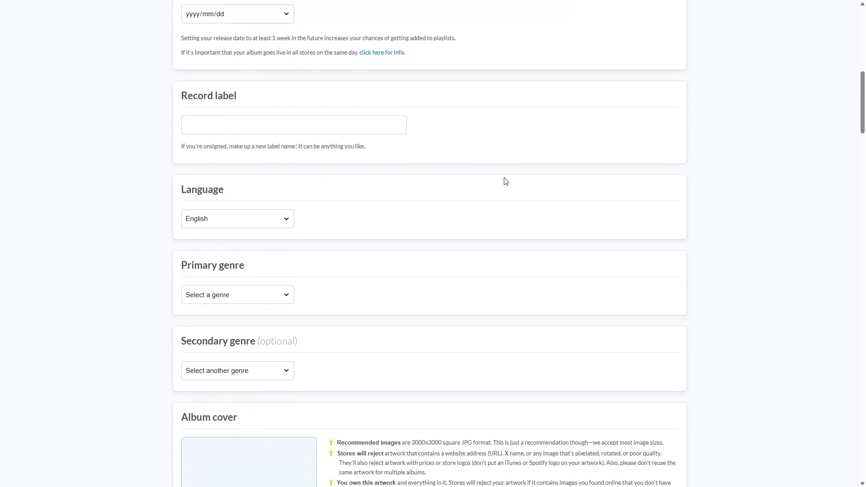
scroll(501, 183, down, 1)
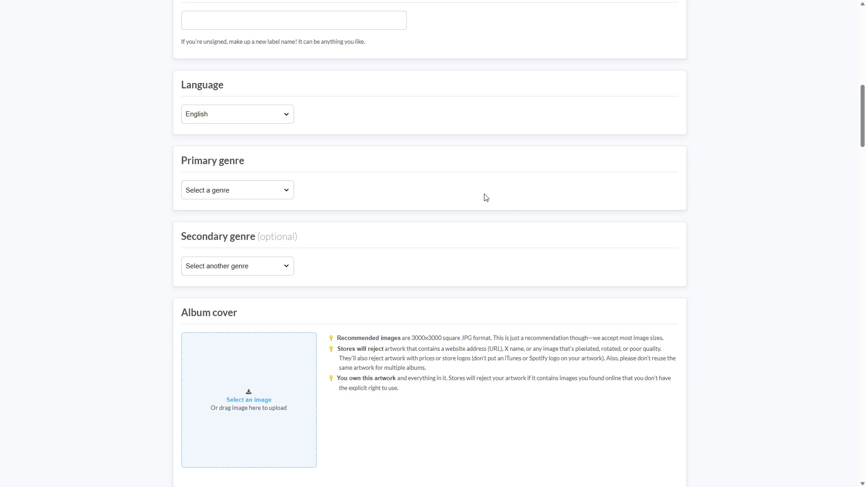
scroll(486, 197, down, 4)
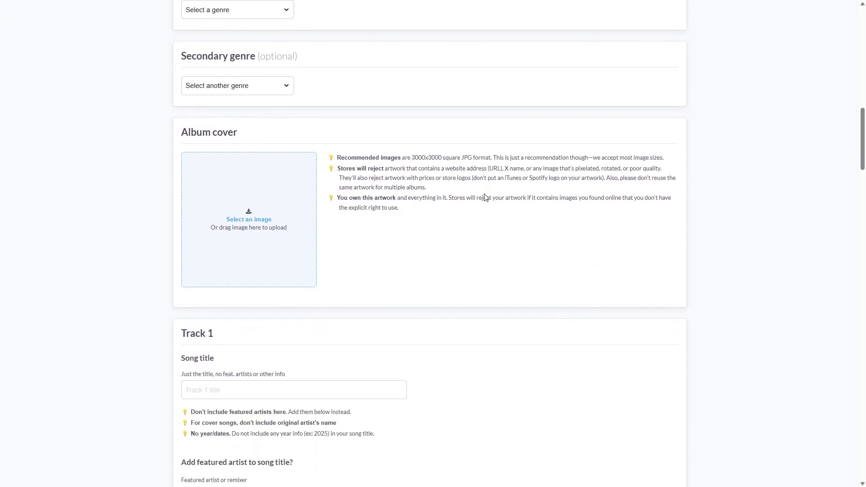
scroll(486, 197, down, 2)
scroll(486, 198, down, 1)
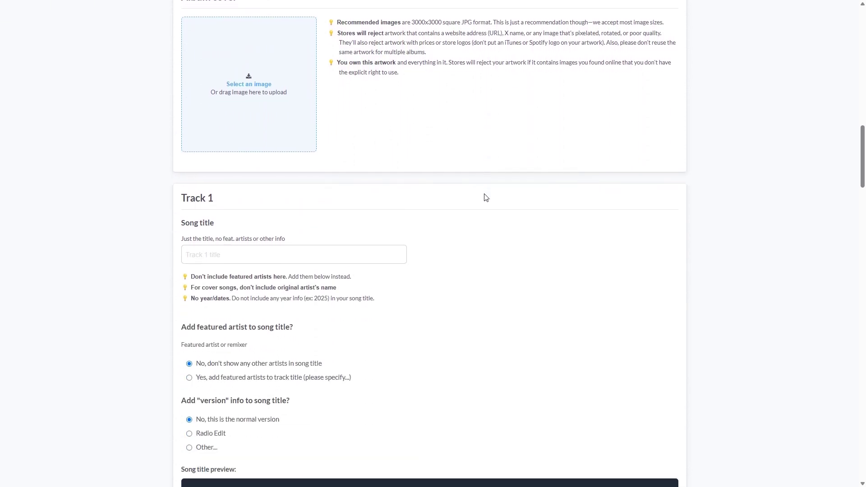
scroll(485, 197, up, 1)
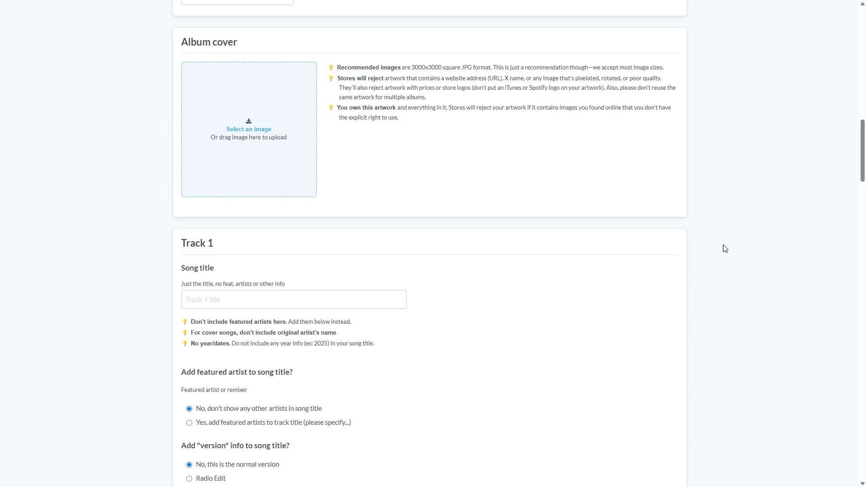
scroll(716, 236, down, 5)
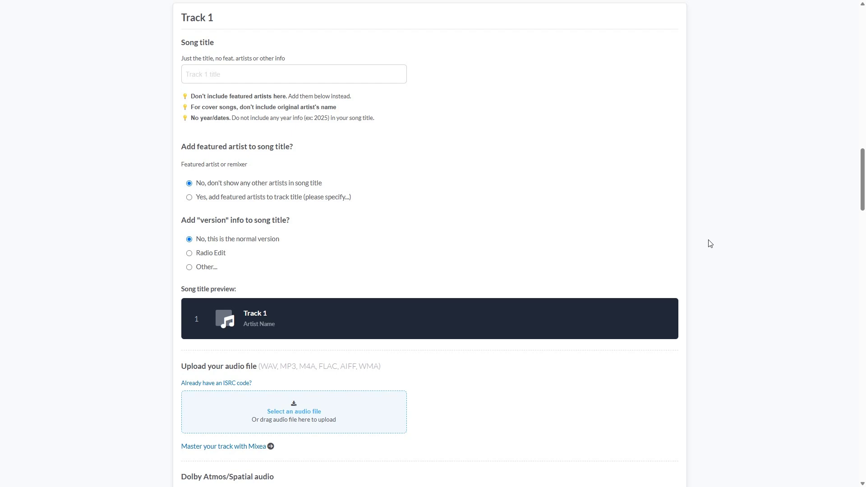
scroll(781, 313, down, 5)
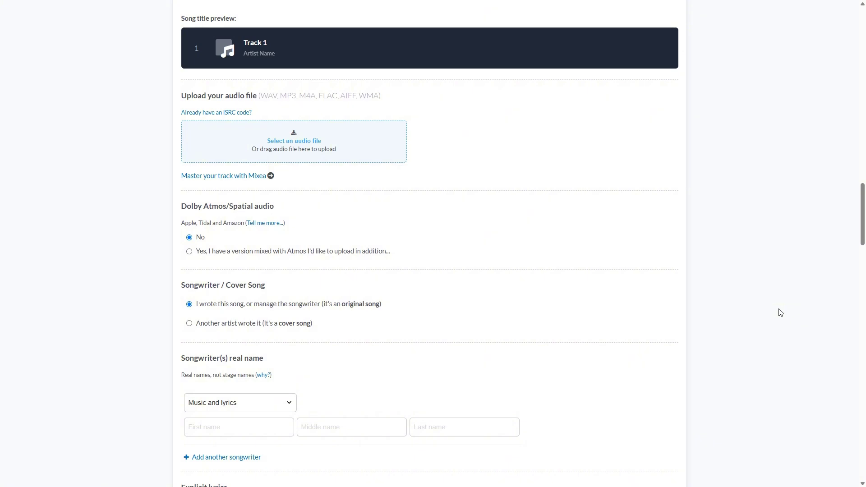
scroll(780, 313, down, 7)
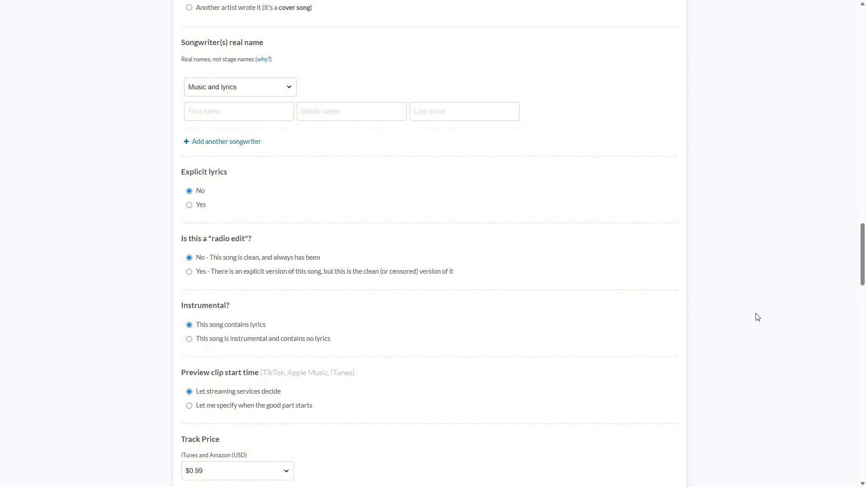
scroll(758, 317, down, 10)
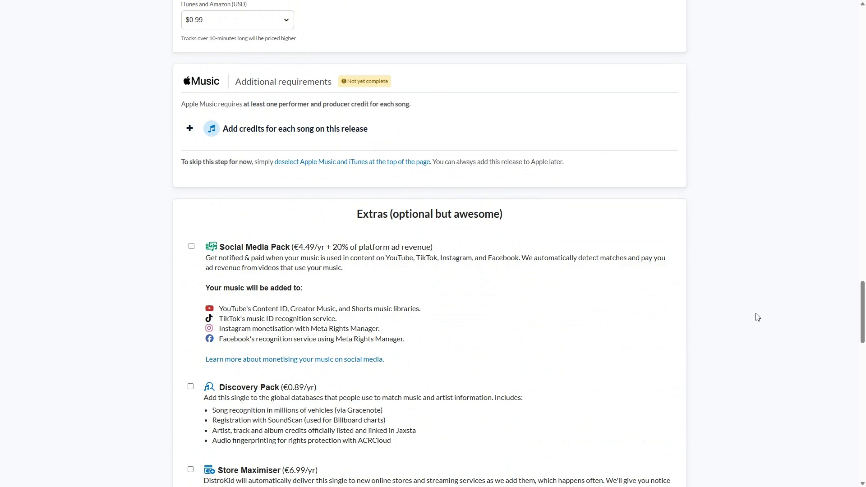
scroll(758, 317, down, 1)
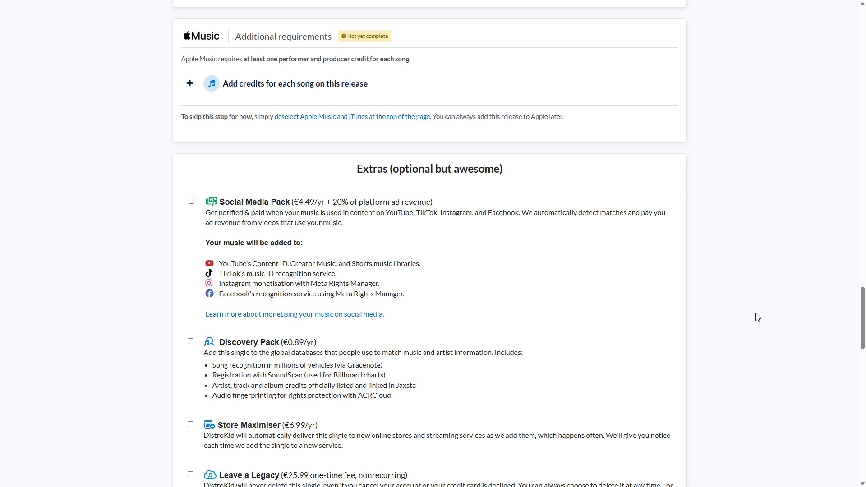
scroll(758, 317, down, 3)
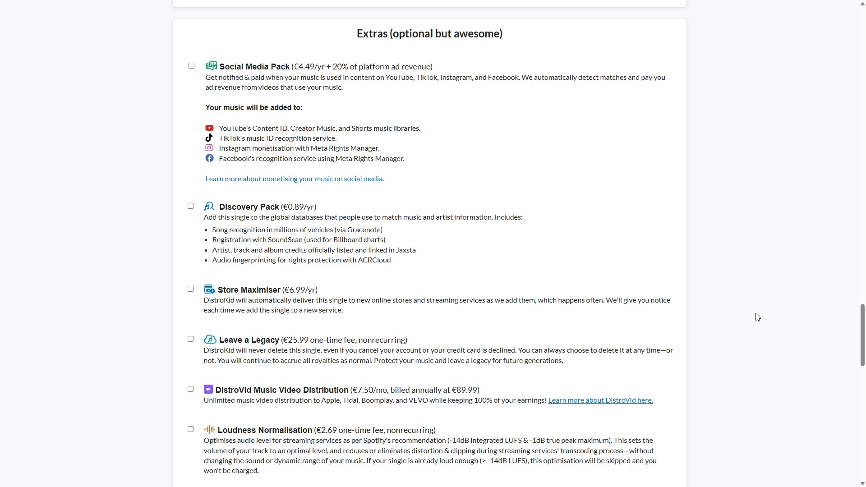
scroll(757, 317, down, 7)
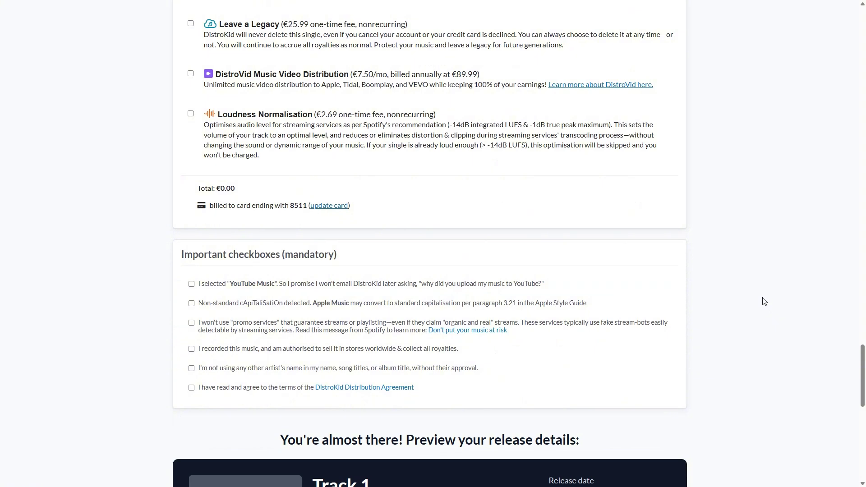
Scroll down the release upload form to the release preview
scroll(764, 302, down, 2)
scroll(763, 302, down, 1)
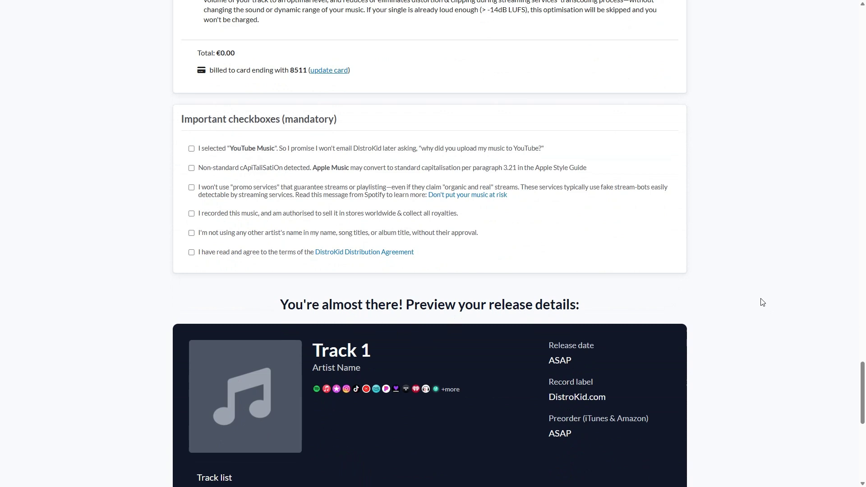
scroll(763, 302, down, 4)
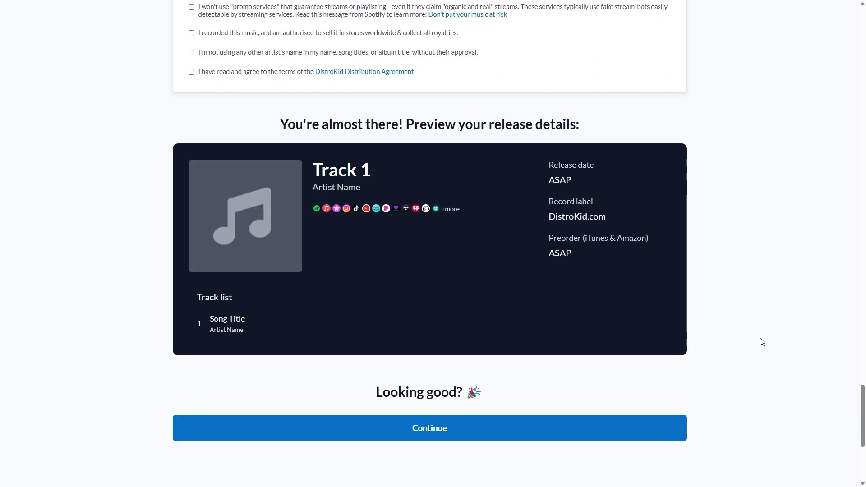
scroll(817, 379, down, 1)
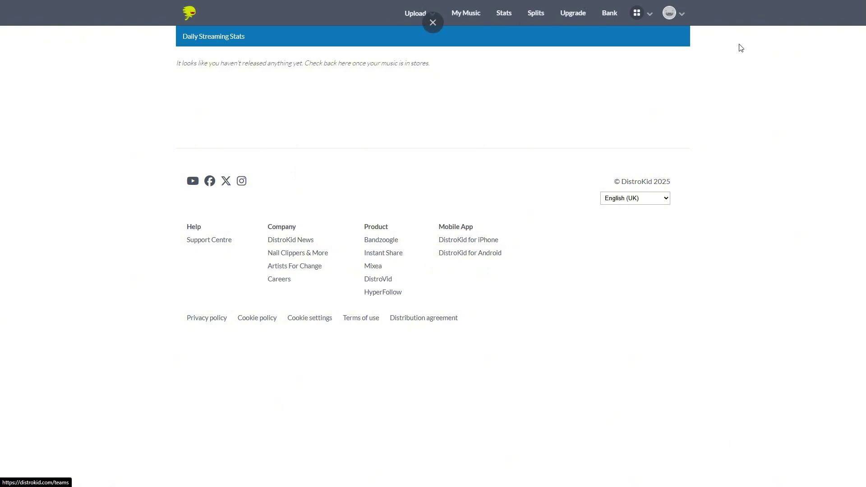
Go to the Splits page, which has no splits until music is uploaded
click(537, 13)
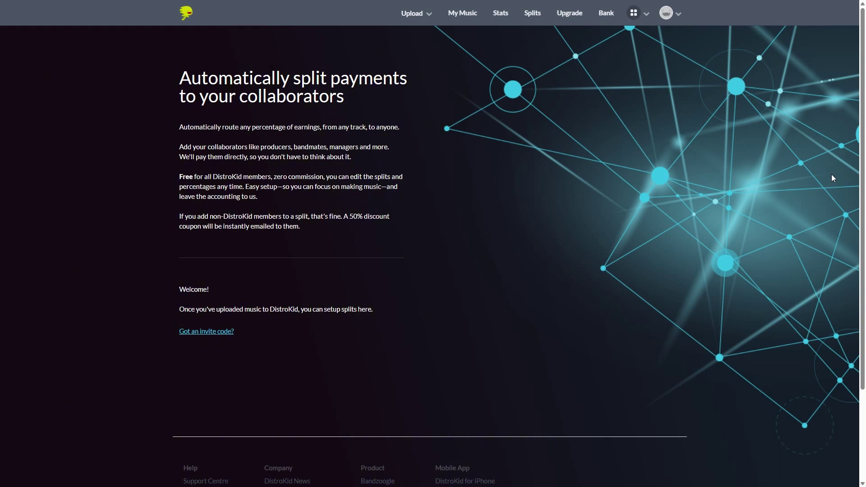
click(574, 15)
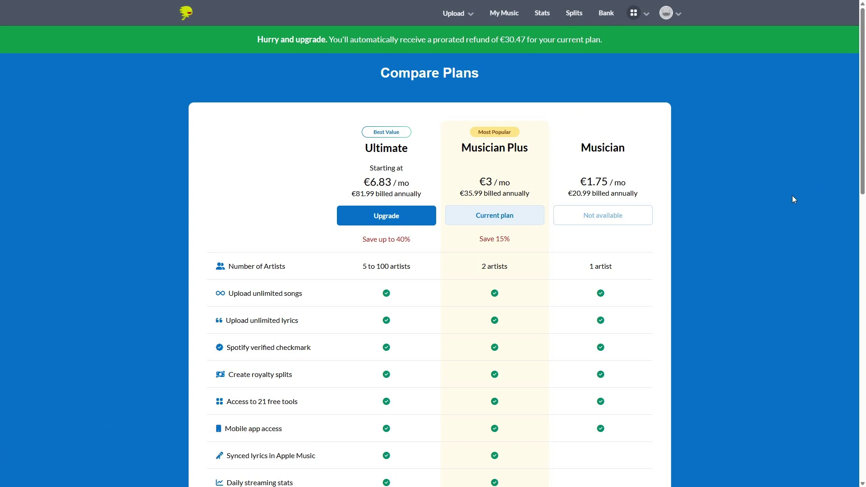
scroll(794, 200, down, 1)
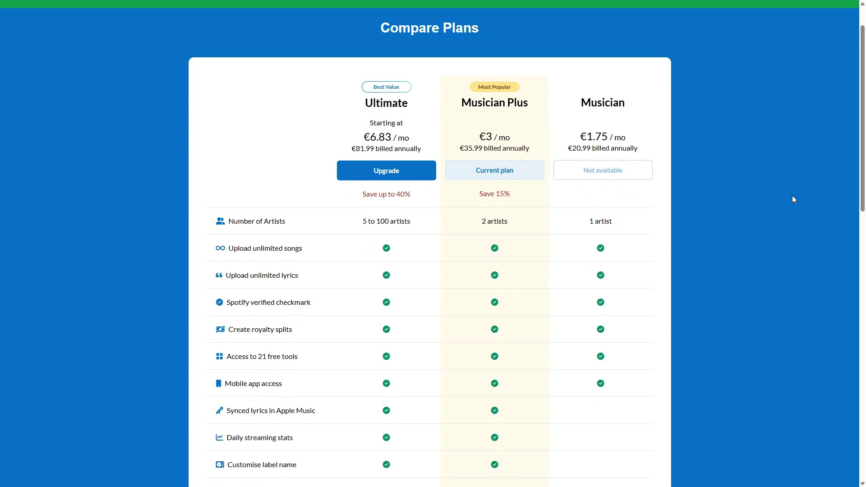
scroll(795, 200, down, 1)
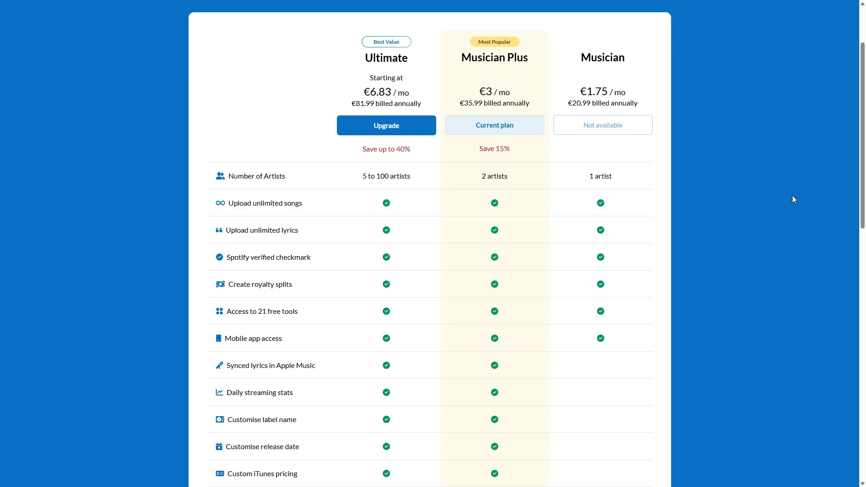
scroll(793, 197, down, 3)
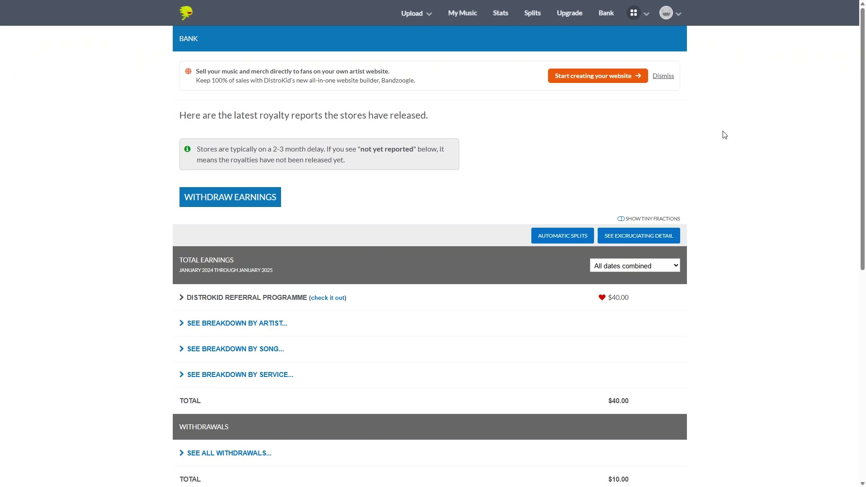
Scroll through Bank earnings: $40 total, $10 withdrawn and $30 owed
scroll(724, 135, down, 2)
scroll(724, 135, down, 1)
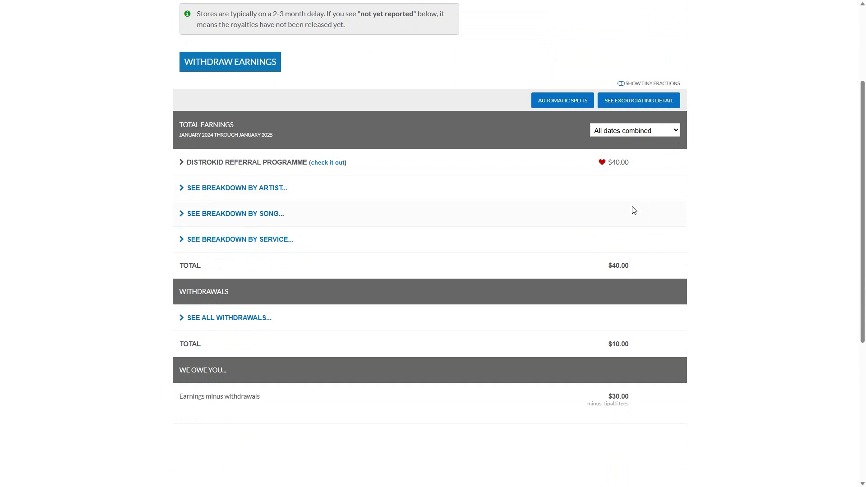
scroll(662, 213, up, 3)
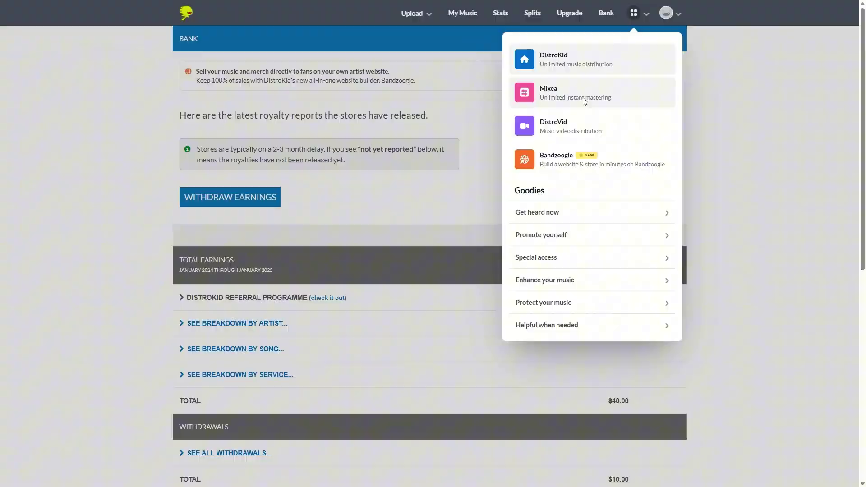
Open Mixea's instant mastering page and scroll through its landing page
click(584, 102)
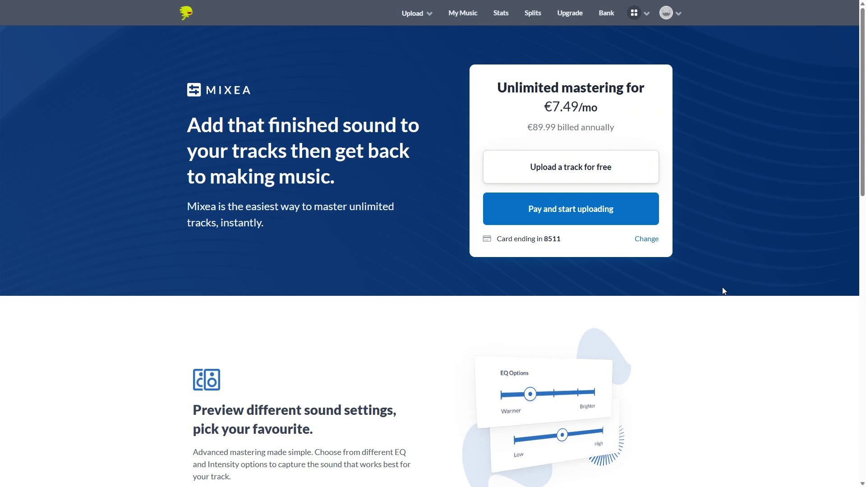
scroll(722, 287, down, 6)
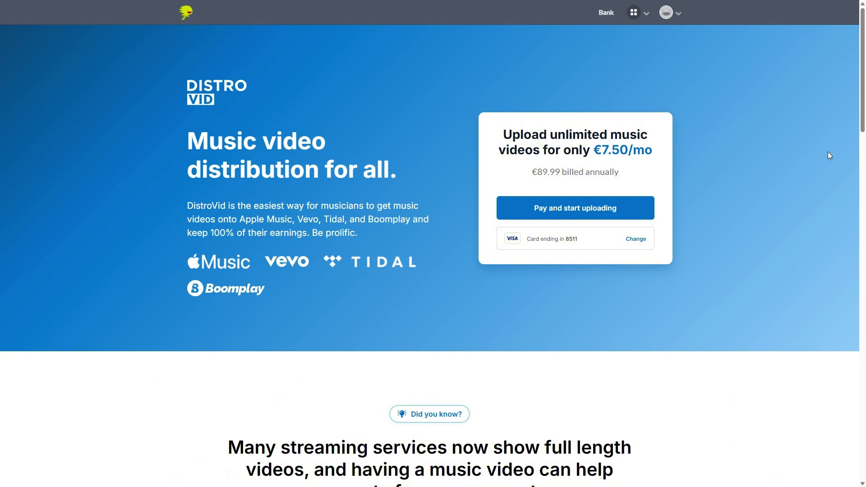
Scroll down the DistroVid page offering unlimited music video uploads for €7.50/mo
scroll(828, 154, down, 1)
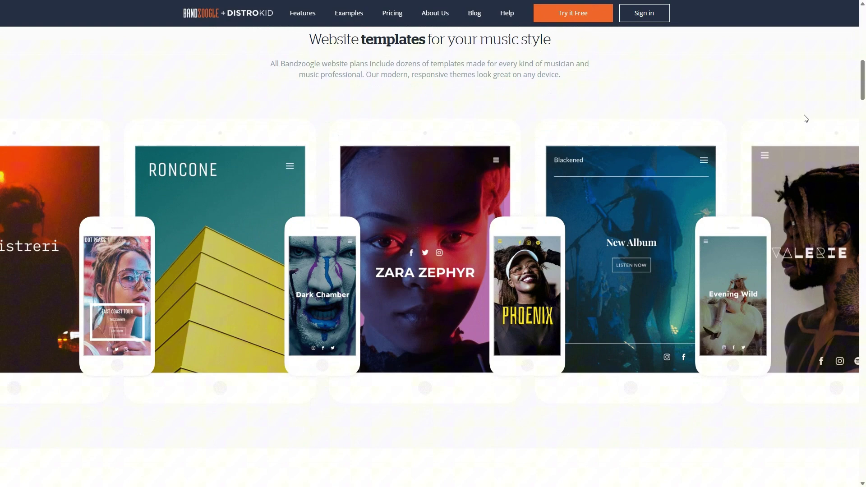
scroll(806, 119, down, 10)
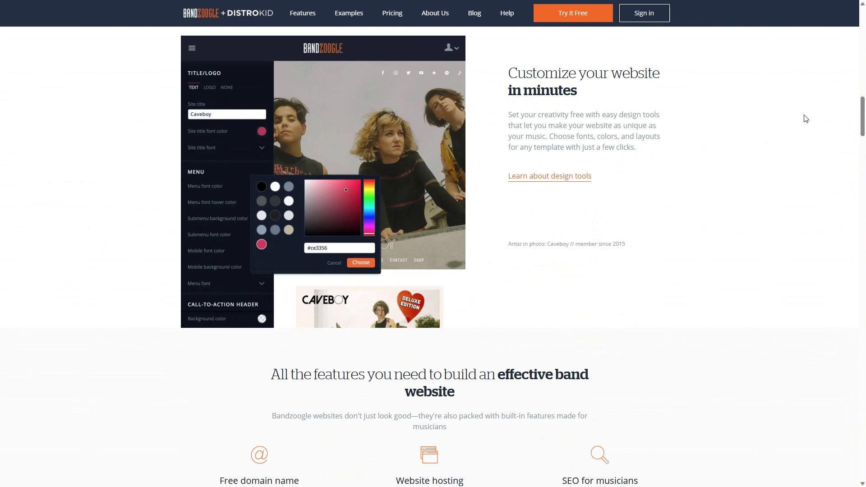
scroll(807, 119, down, 6)
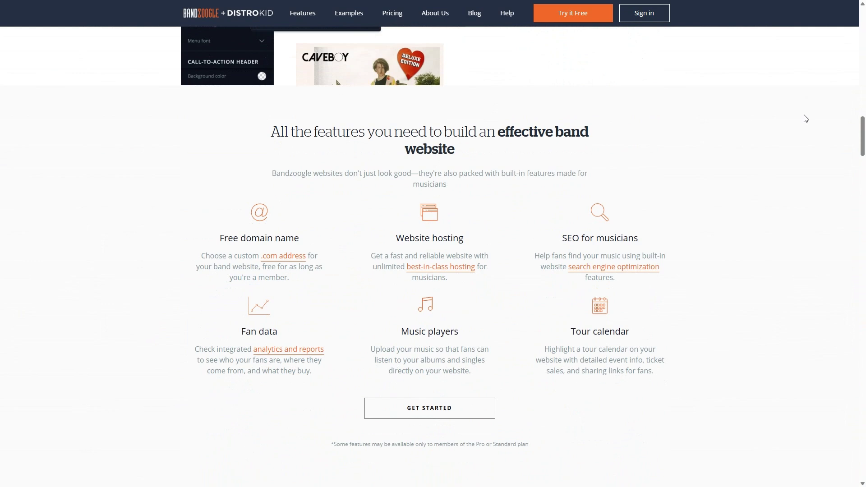
scroll(807, 119, down, 1)
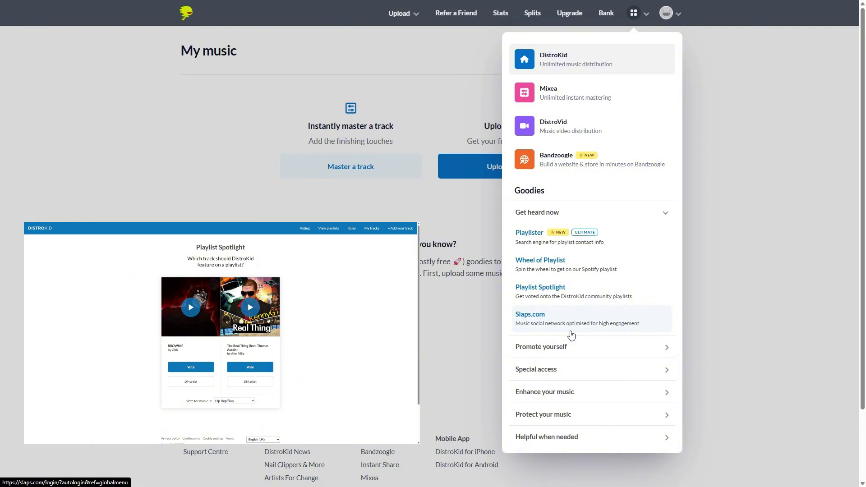
Expand Promote yourself to list HyperFollow, Mini Videos, Meme and Vizy generators, Promo Cards
click(665, 347)
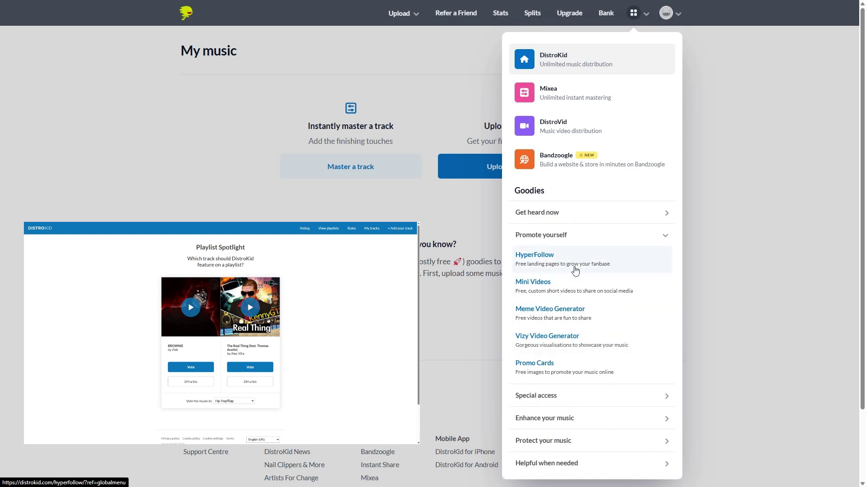
Open the HyperFollow editor with empty URL username, title, location and bio fields
click(575, 267)
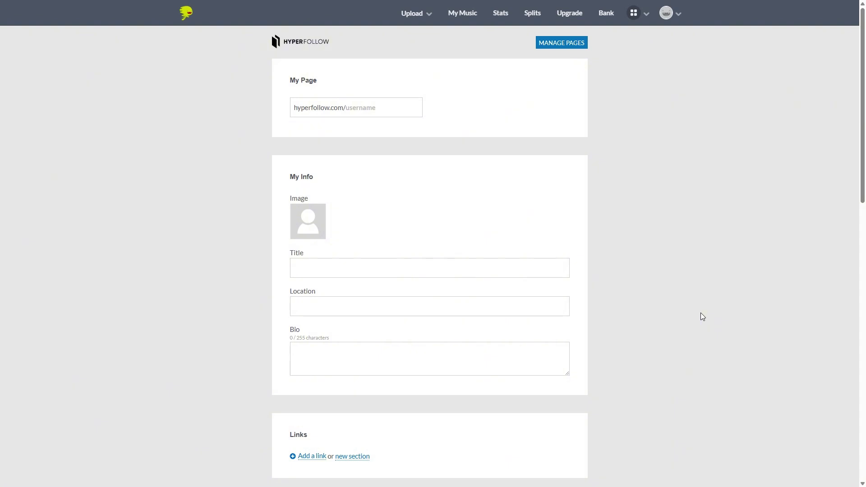
scroll(701, 314, down, 5)
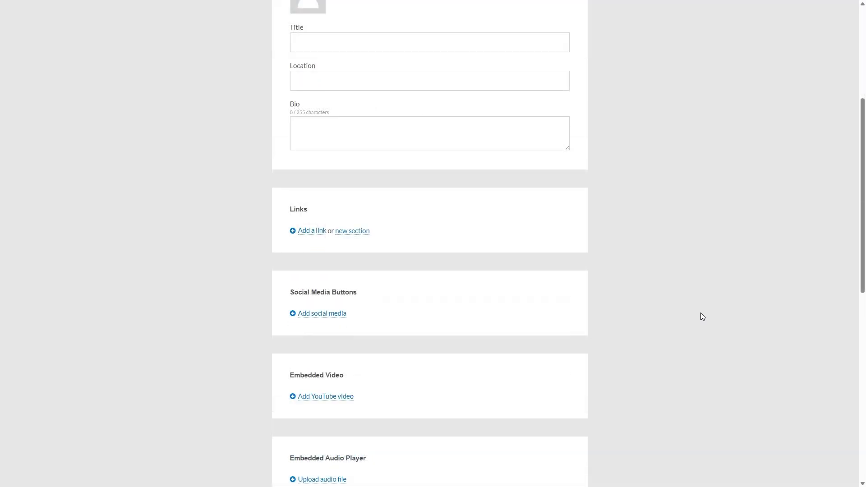
scroll(713, 294, down, 4)
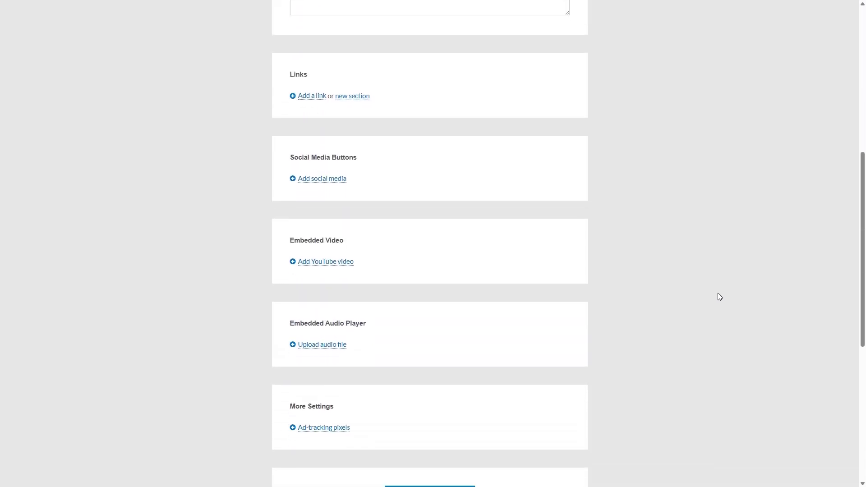
scroll(720, 297, down, 1)
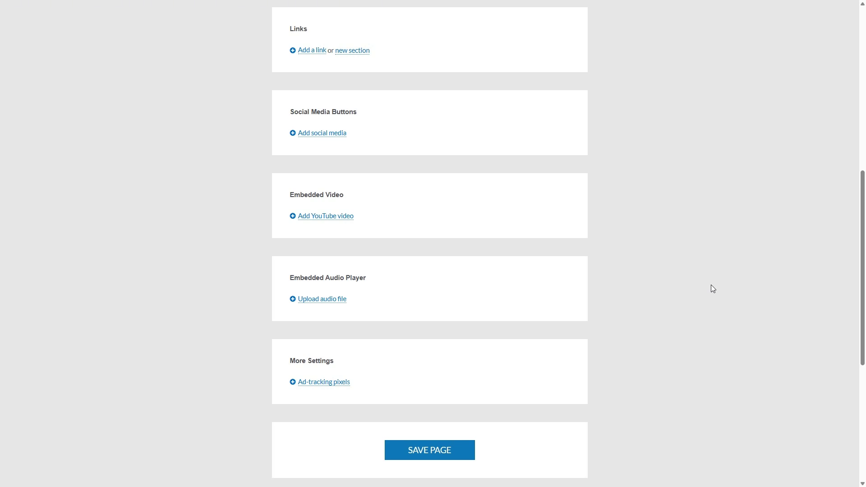
scroll(711, 285, down, 4)
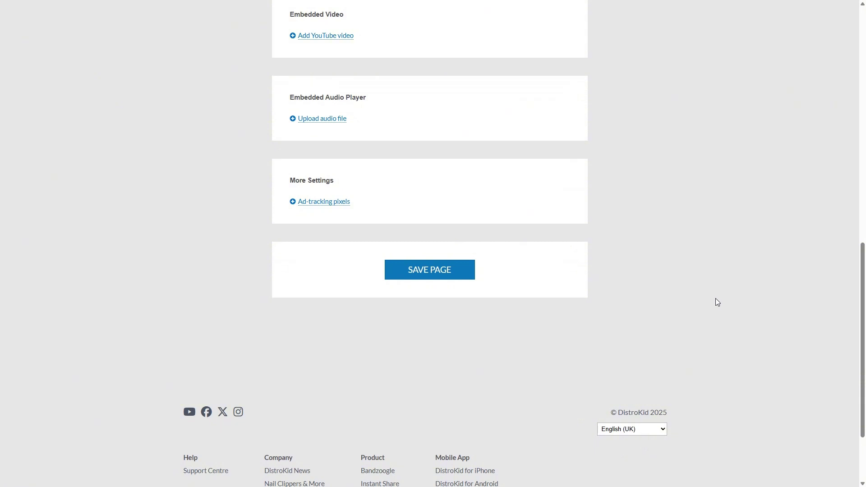
scroll(716, 299, up, 13)
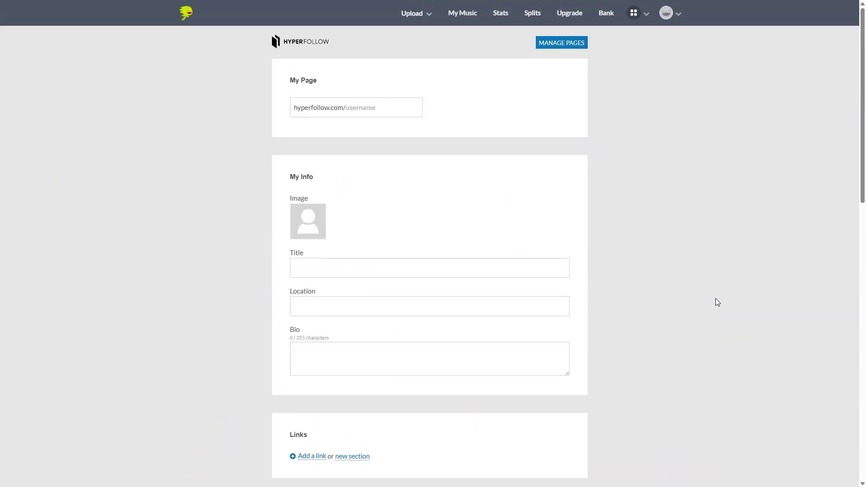
Bring up the apps menu and expand Promote yourself under Goodies
click(682, 19)
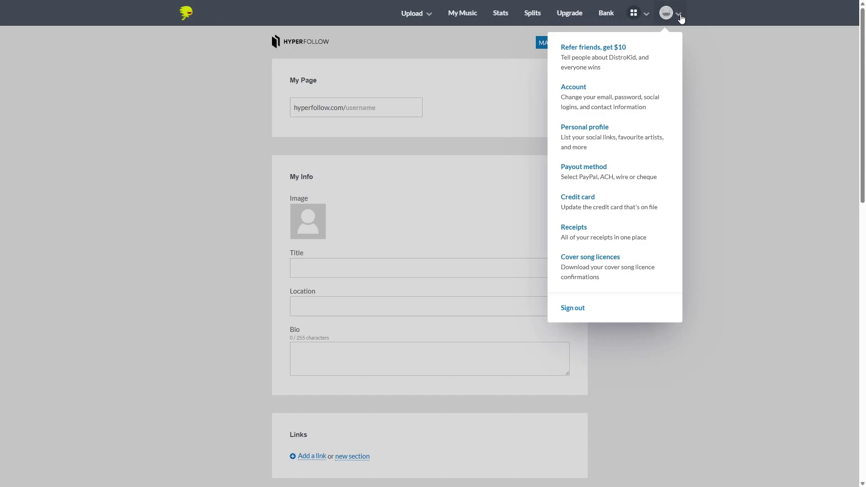
click(649, 16)
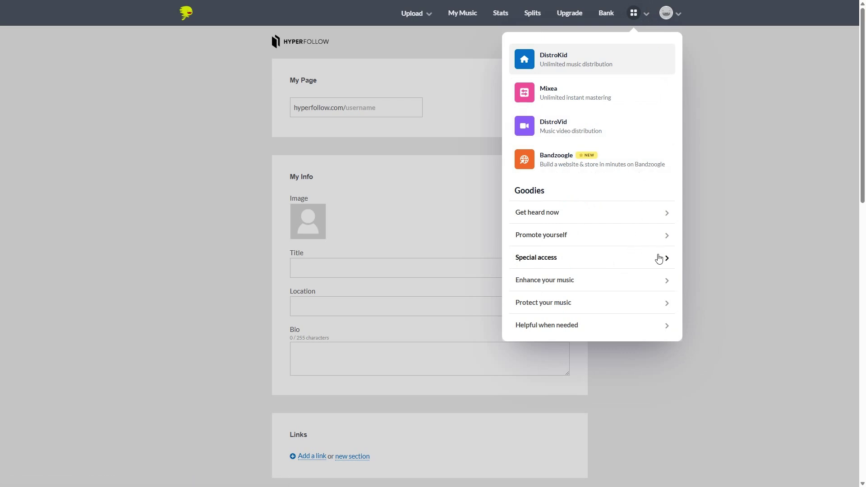
click(667, 236)
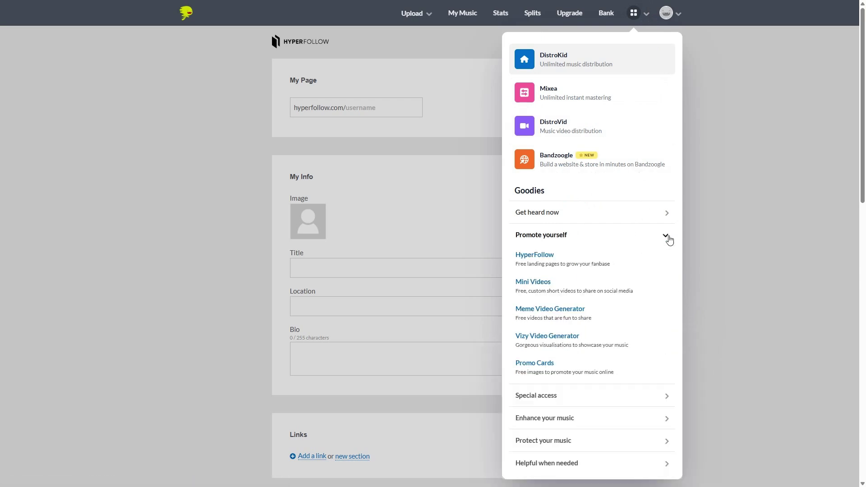
Open Mini Videos and scroll through its template gallery
click(605, 283)
scroll(738, 247, down, 5)
scroll(740, 249, down, 3)
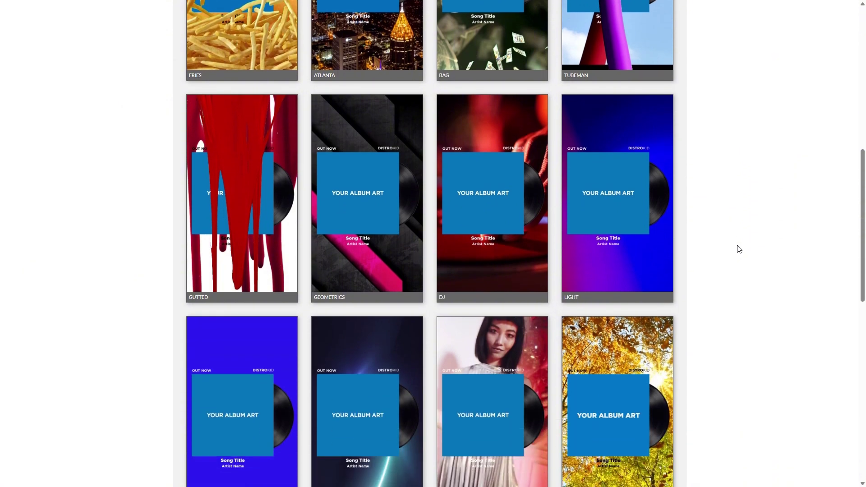
scroll(739, 250, down, 2)
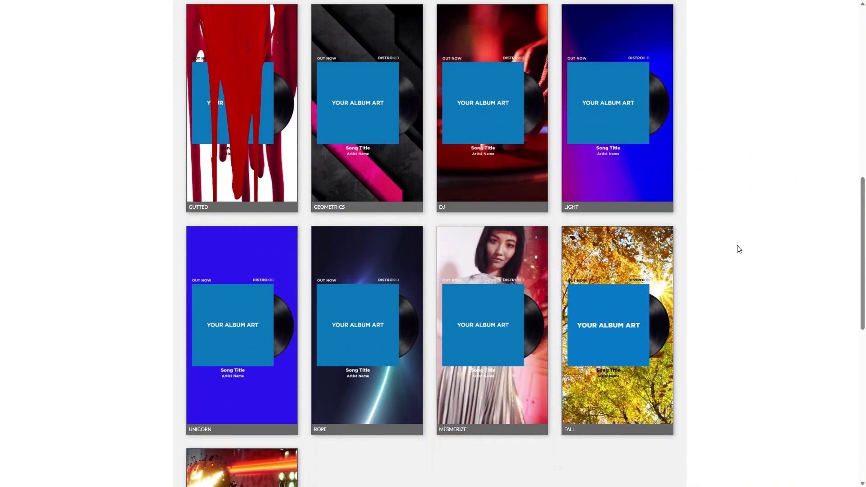
scroll(740, 249, down, 6)
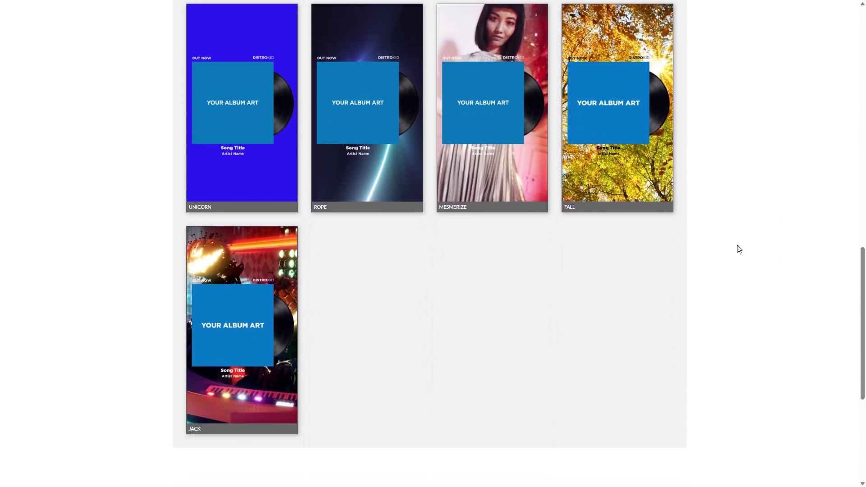
scroll(740, 249, up, 13)
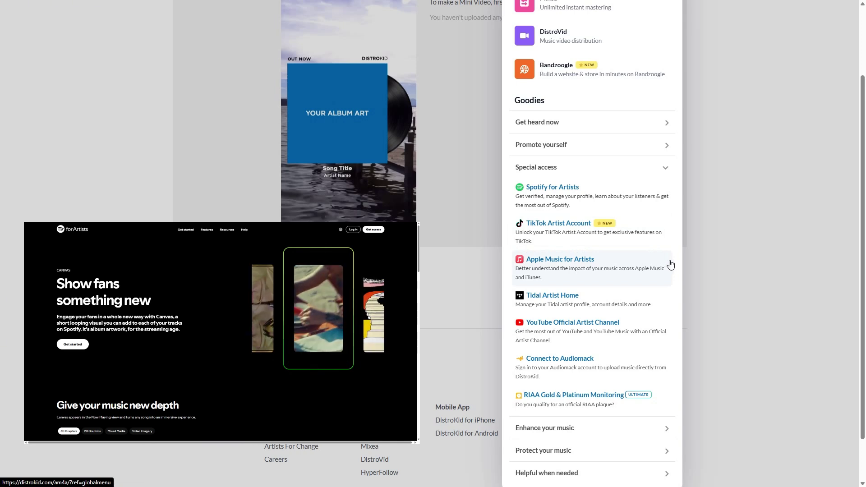
Expand Enhance your music, then show the account menu with Payout method and Receipts
click(664, 429)
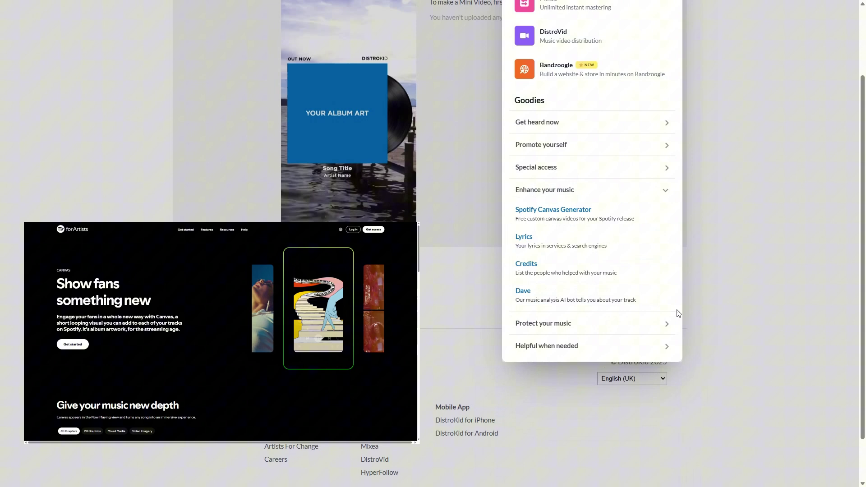
scroll(605, 230, up, 2)
click(666, 13)
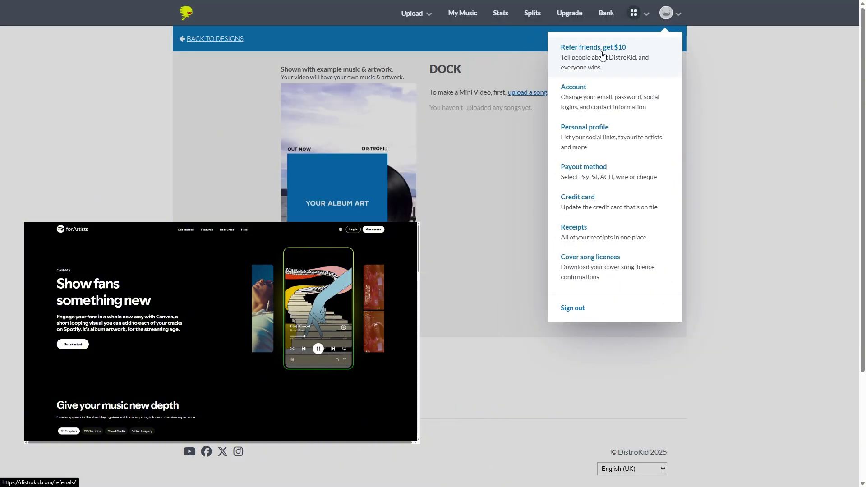
Go to the 'Refer friends, get $10' Referrals page to see $40 earned, 4 plans and 373 clicks
click(603, 55)
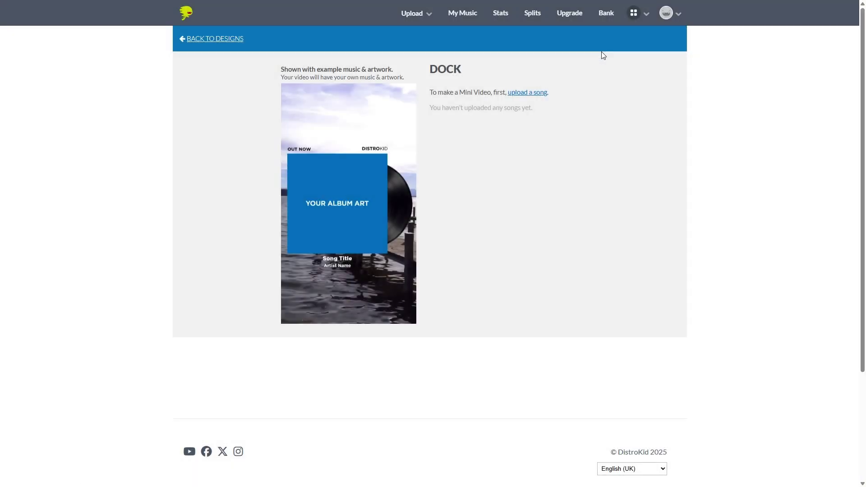